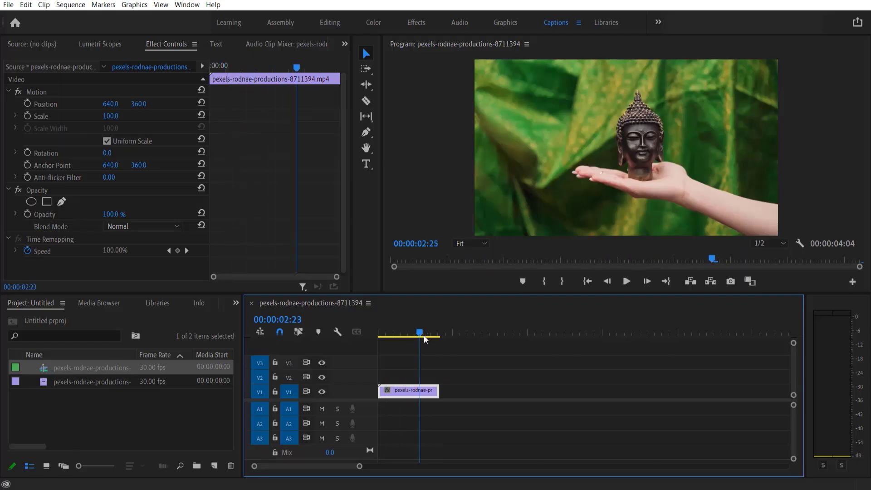
Create a new adjustment layer and place it on V2 above the Buddha clip
left_click_drag(424, 339, 405, 337)
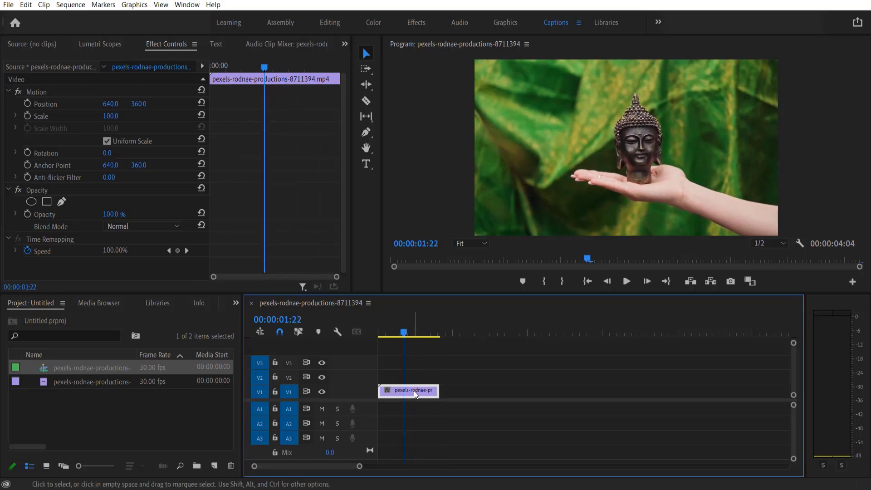
left_click(215, 465)
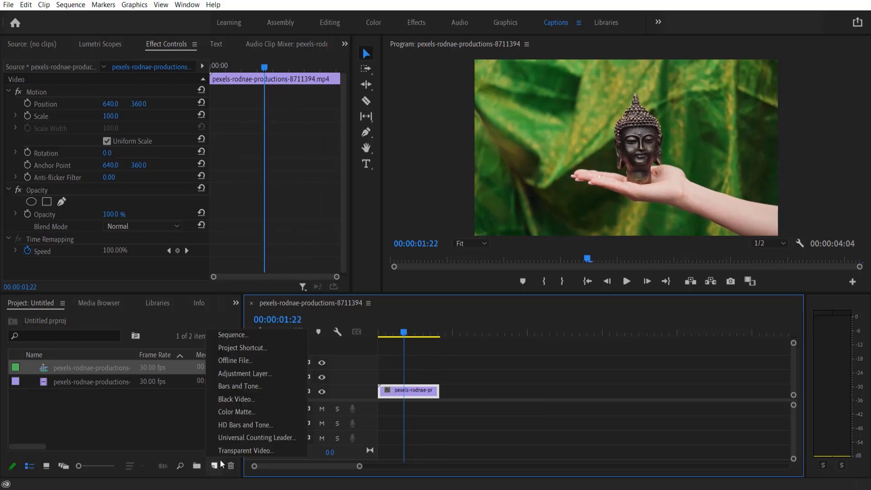
left_click(230, 372)
left_click(456, 281)
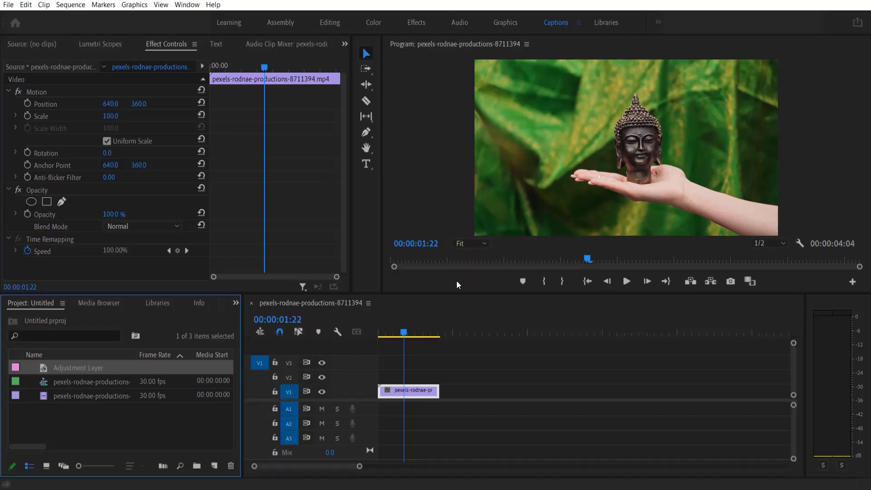
left_click_drag(96, 371, 408, 377)
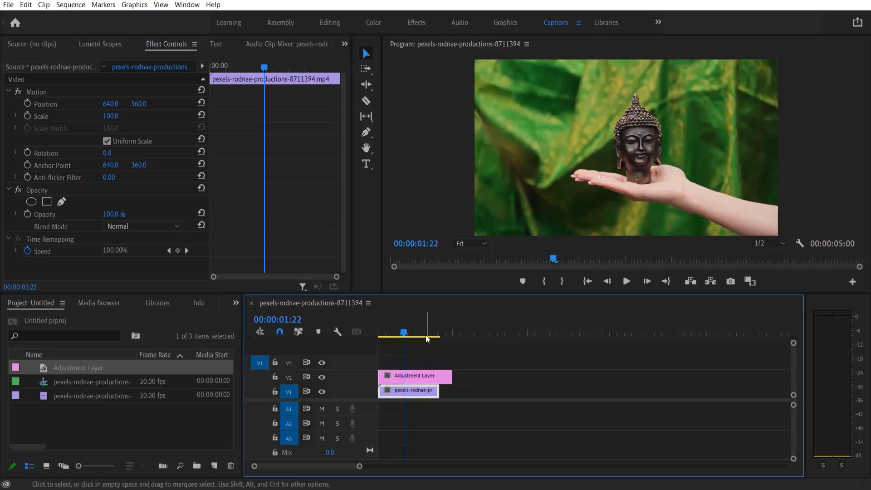
Cut the adjustment layer at 00:00:02:04, delete the right piece, and slide it later
left_click(409, 334)
key("c")
left_click(409, 377)
key("v")
left_click(445, 377)
key("Delete")
left_click_drag(395, 376, 409, 376)
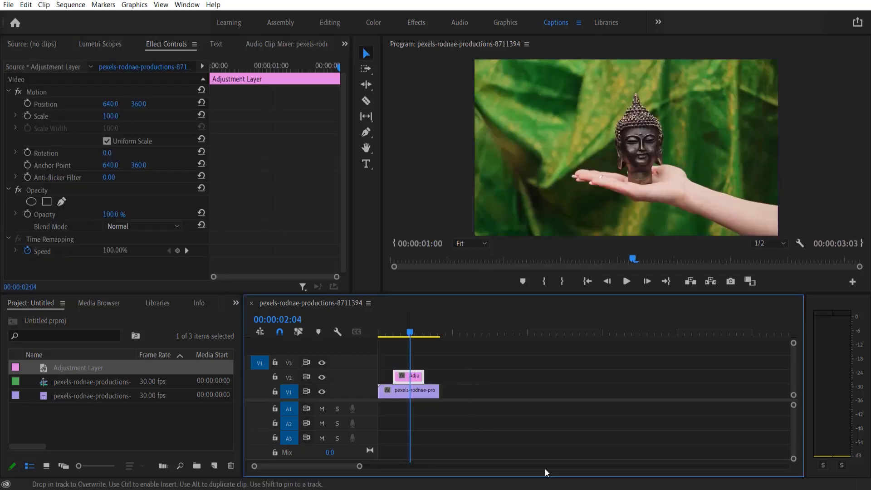
Search the Effects panel for Lumetri Color and drag it onto the adjustment layer
left_click(236, 303)
left_click(257, 369)
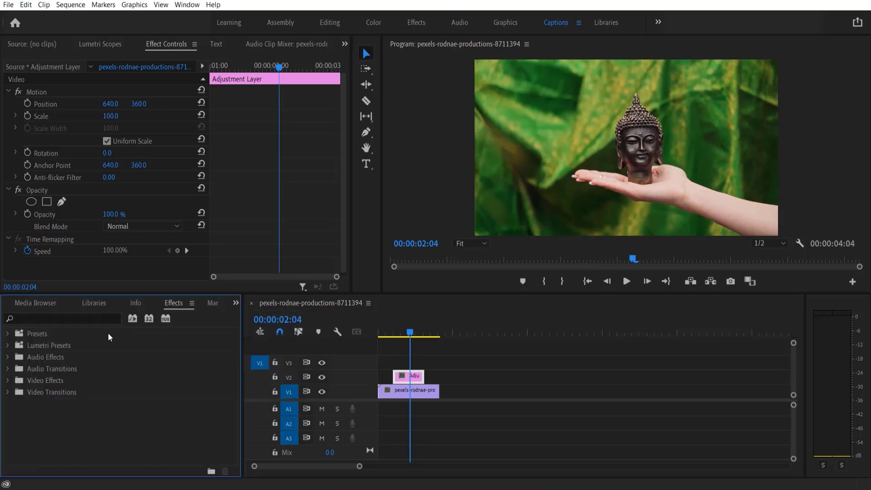
left_click(62, 320)
type("lumetr")
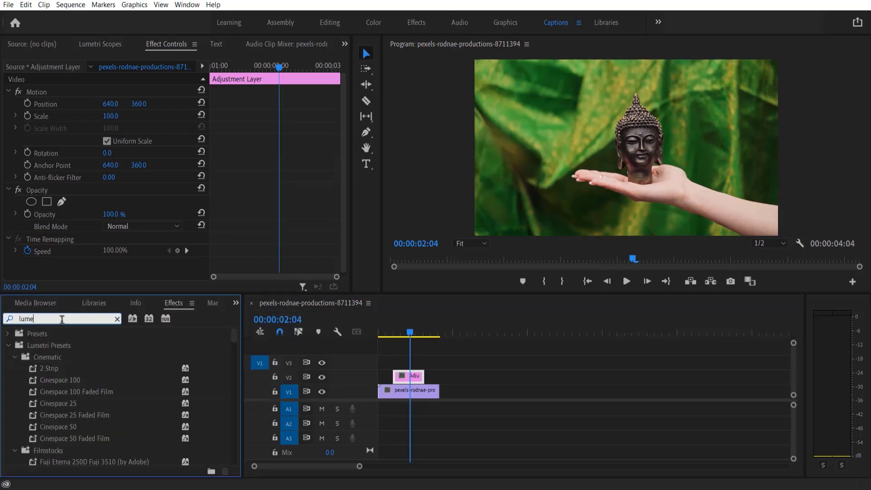
scroll(74, 403, "down", 5)
left_click_drag(232, 341, 239, 476)
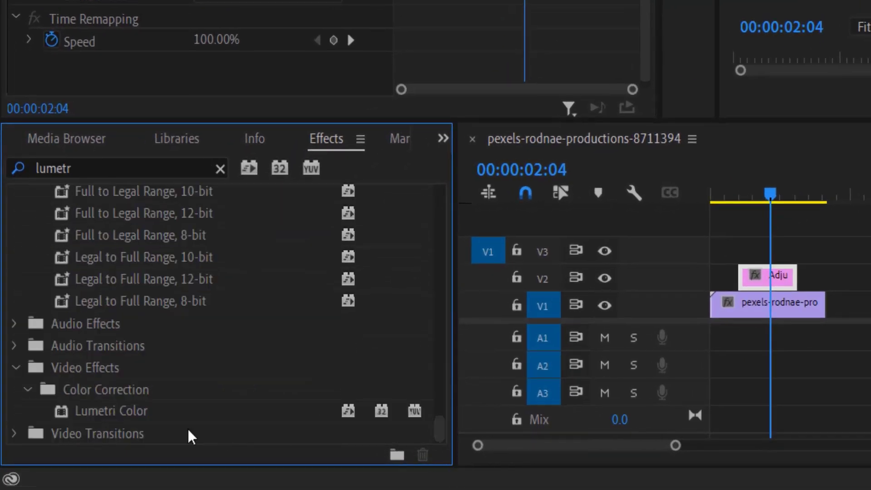
left_click(123, 410)
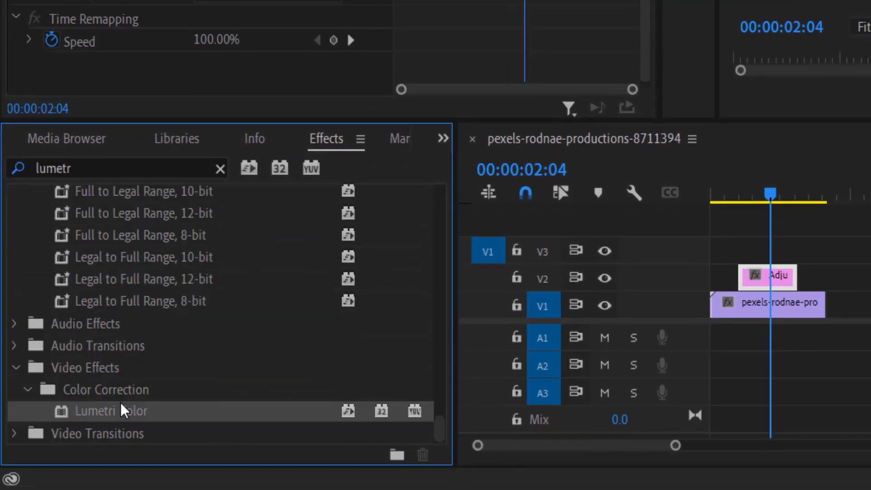
mouse_move(102, 418)
left_mouse_down()
mouse_move(563, 418)
mouse_move(776, 274)
left_mouse_up()
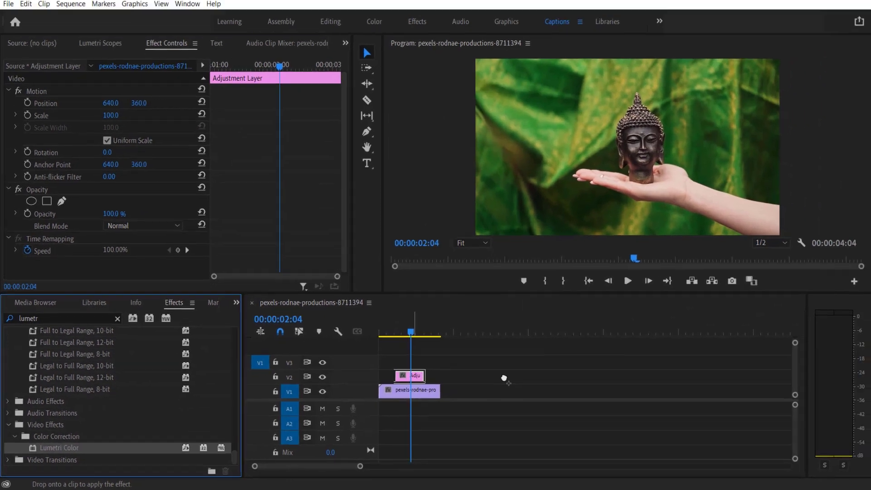
left_click_drag(503, 379, 511, 367)
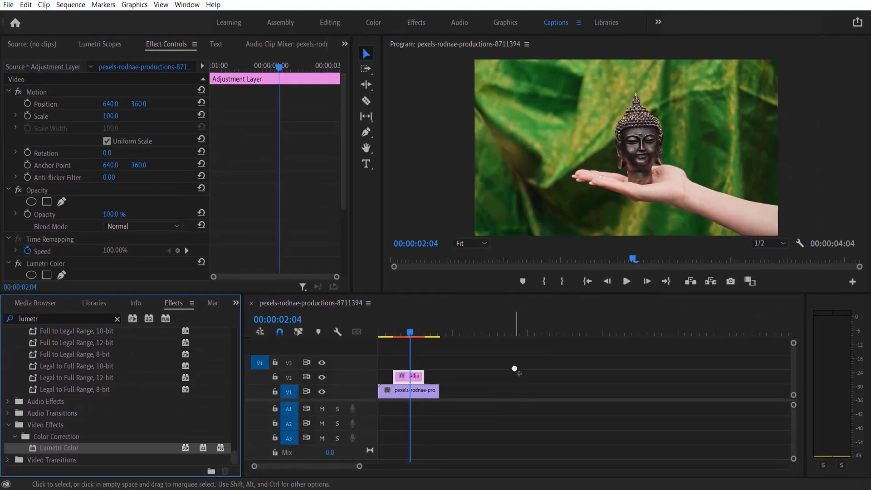
Keyframe Lumetri saturation from 100 at the layer start to 0 at 00:00:01:17
key("Up")
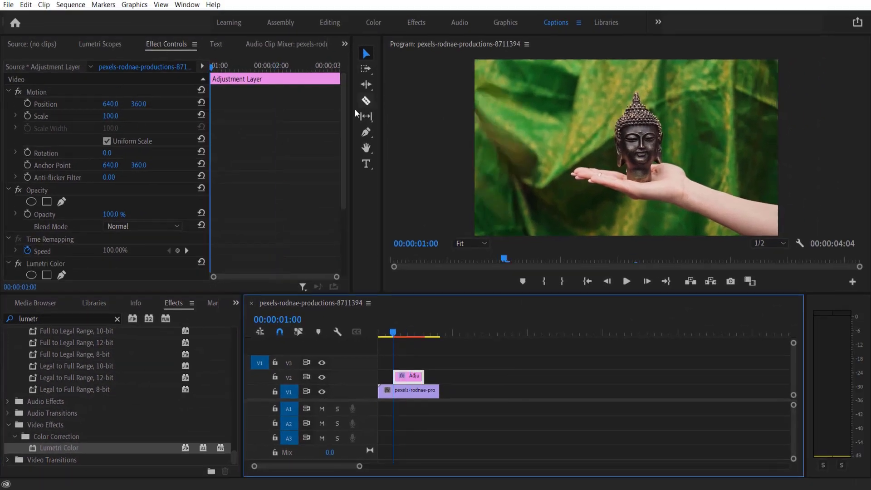
left_click_drag(345, 113, 341, 236)
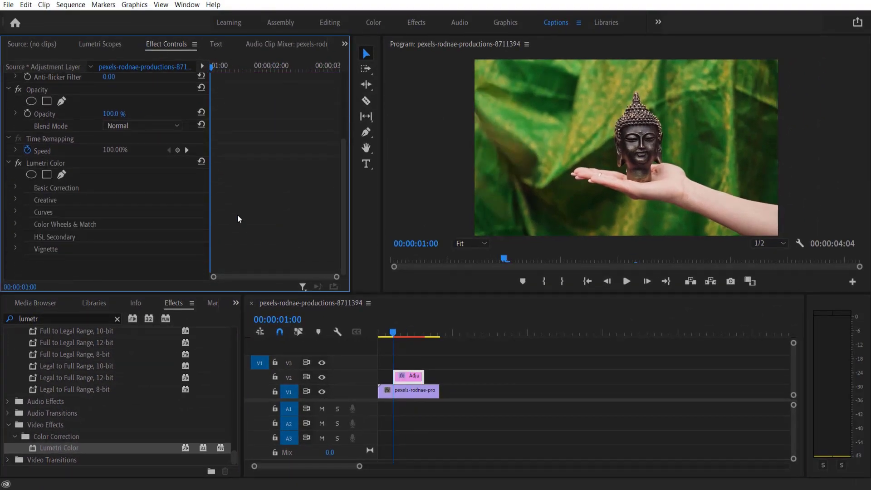
left_click(14, 187)
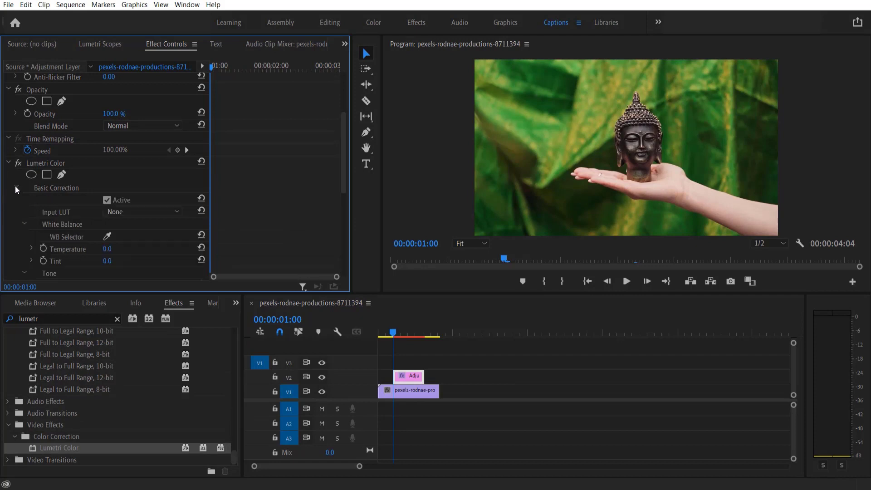
scroll(167, 244, "down", 5)
scroll(166, 244, "down", 3)
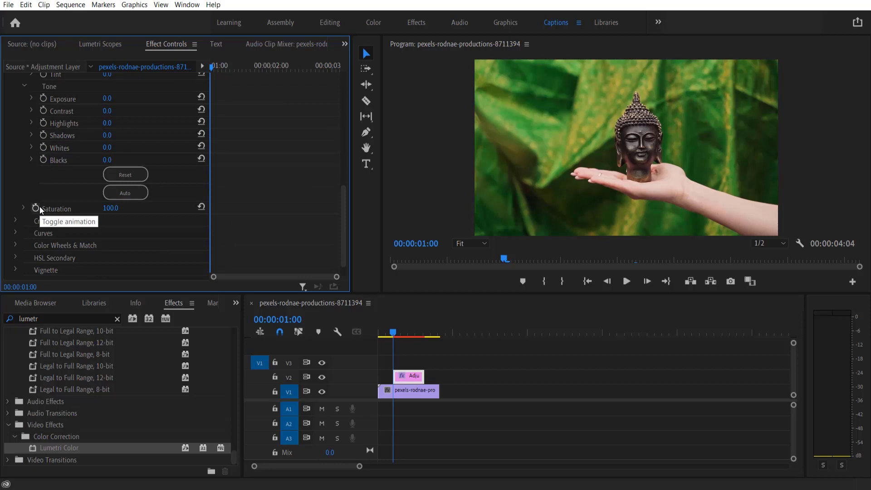
left_click(69, 208)
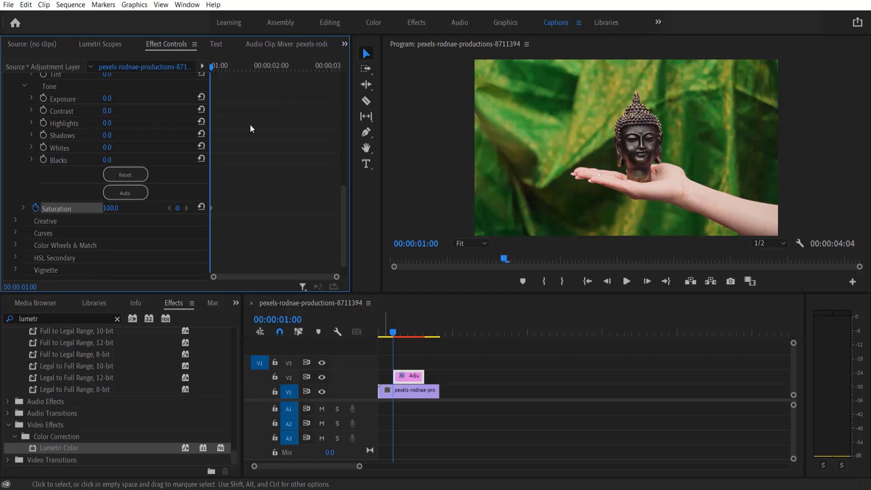
left_click_drag(212, 71, 247, 67)
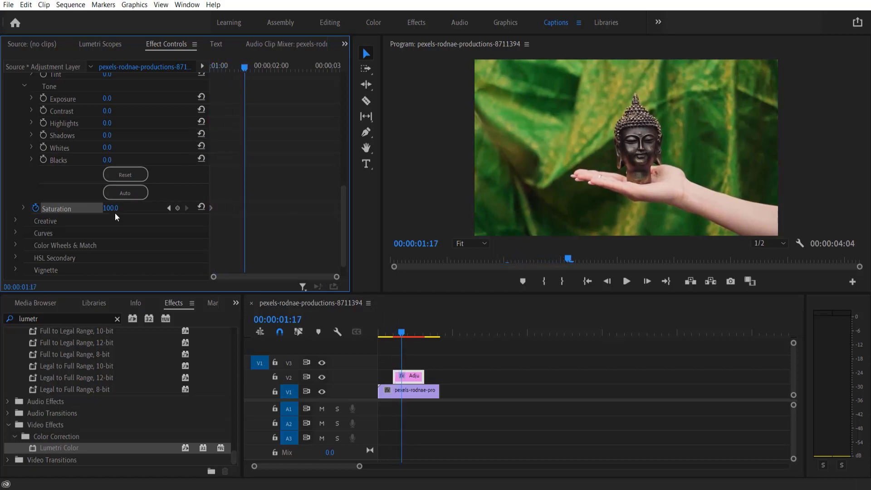
type("0")
key("Return")
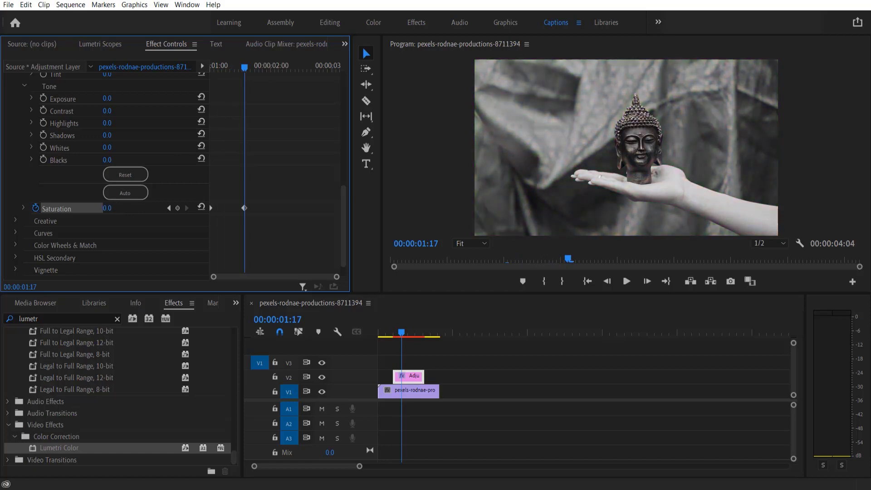
Add a saturation keyframe holding 0 at 00:00:02:20, nudging the first zero keyframe earlier
left_click(242, 205)
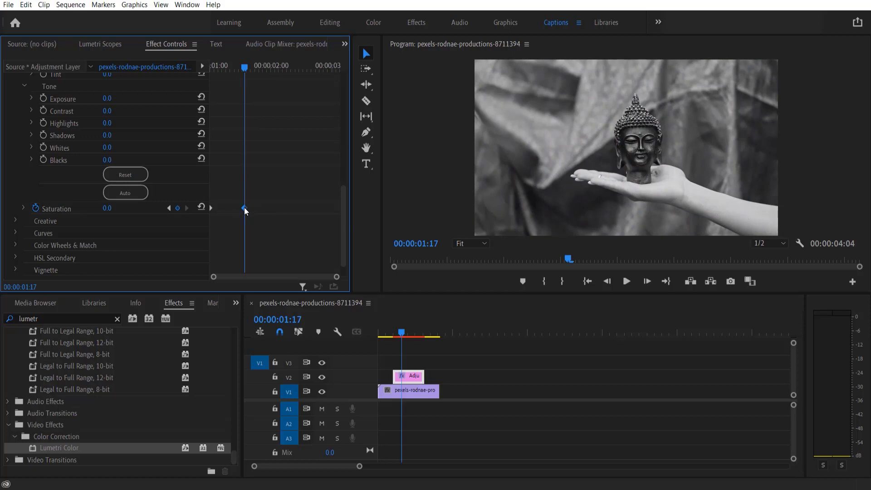
left_click_drag(228, 208, 232, 205)
left_click_drag(245, 68, 313, 78)
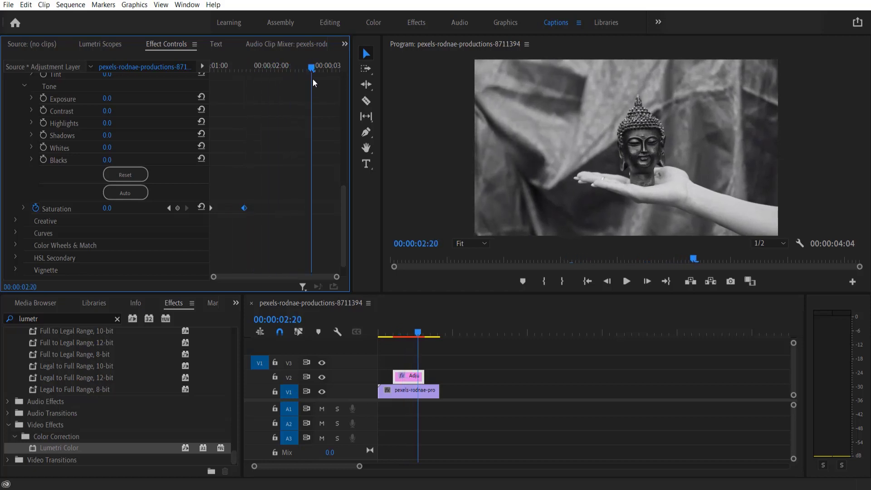
left_click(178, 207)
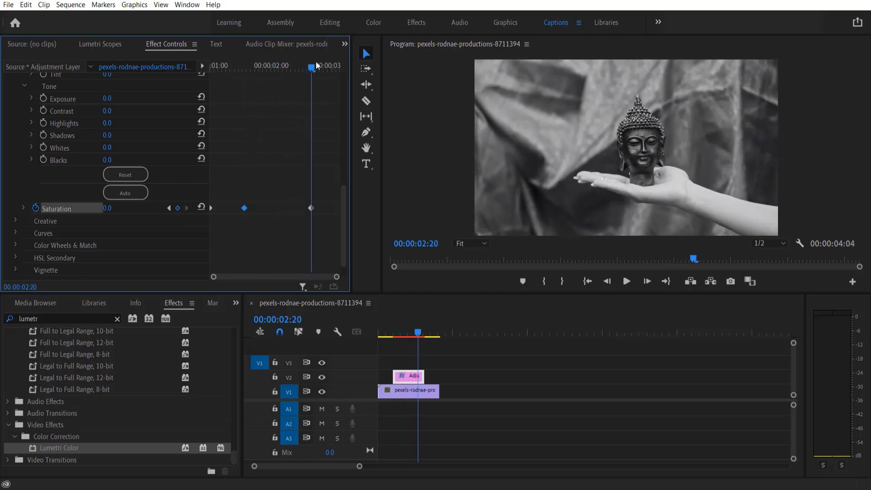
Set saturation back to 100 at 00:00:03:02 and play the sequence to preview
left_click_drag(310, 69, 335, 69)
scroll(344, 225, "down", 1)
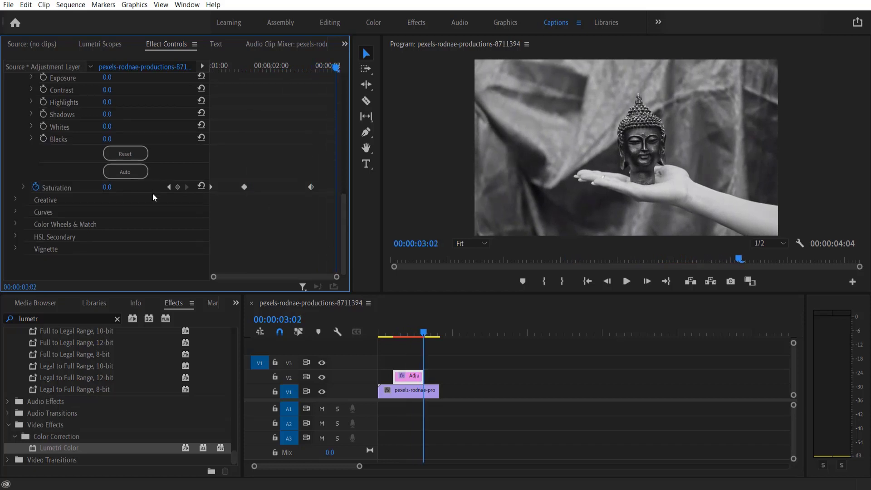
left_click(112, 187)
type("100")
key("Return")
type("00")
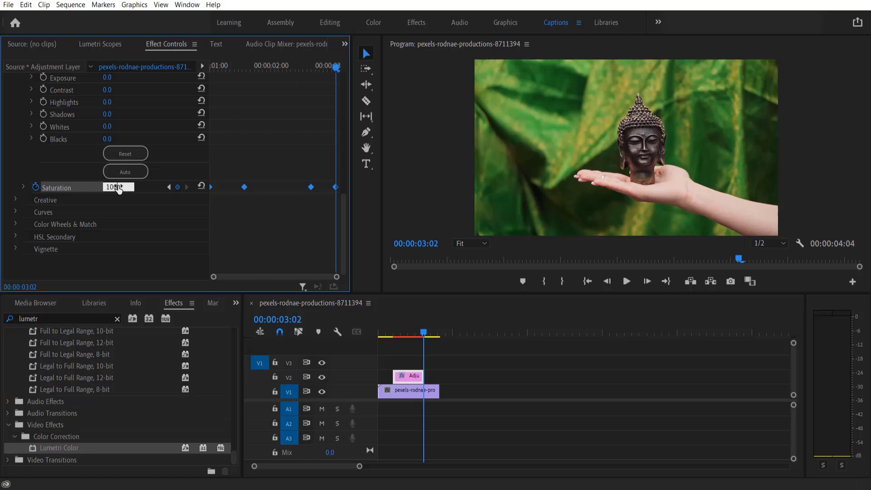
type("85.7")
key("Return")
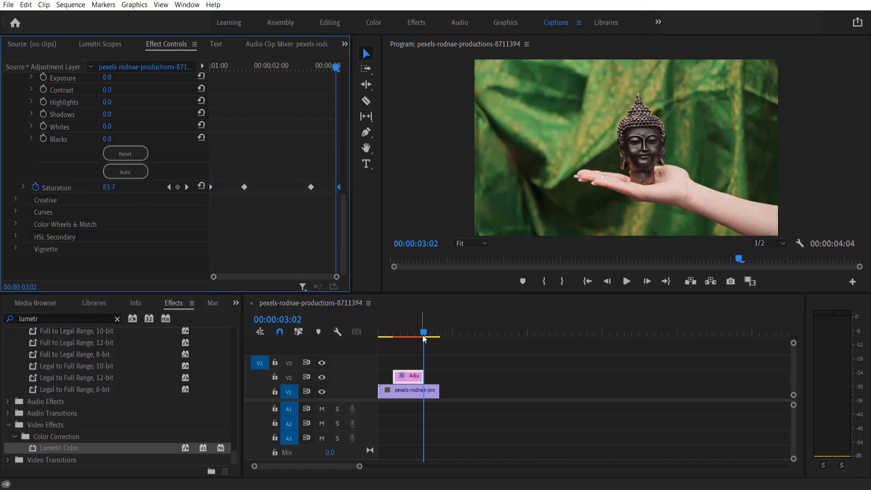
left_click(389, 334)
key("space")
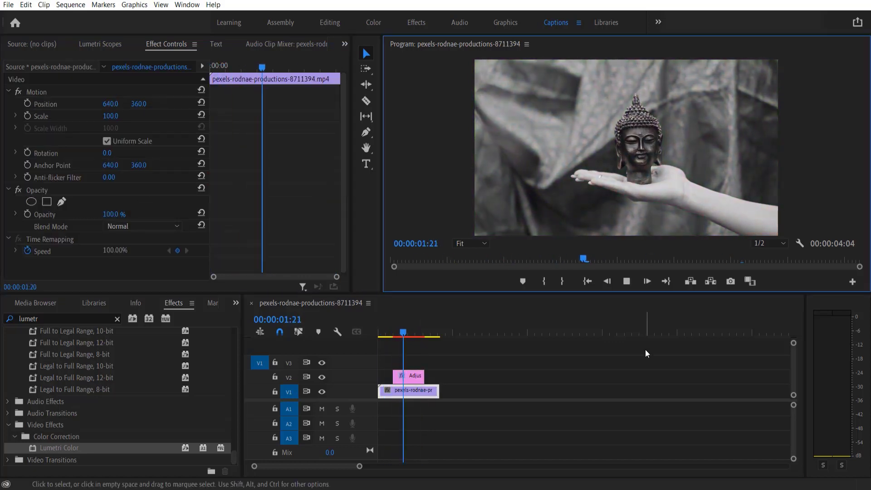
Stop playback, maximize the Program monitor, play the fade, and return to the start
key("space")
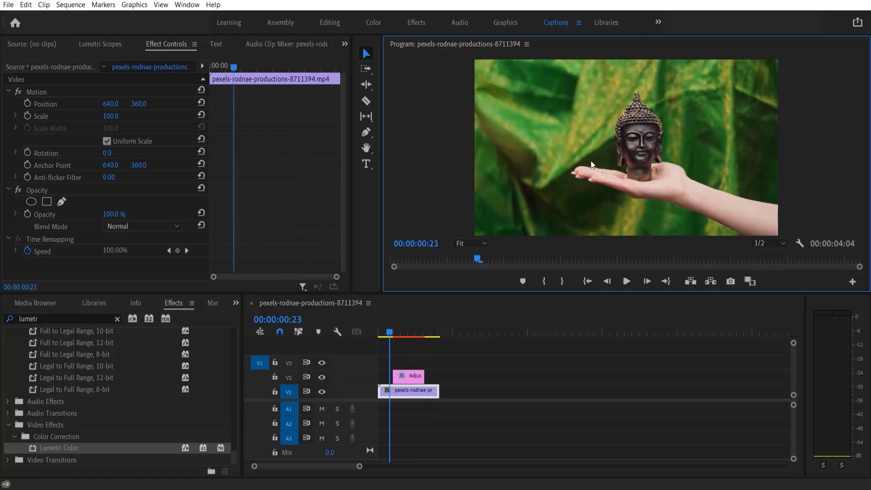
key("grave")
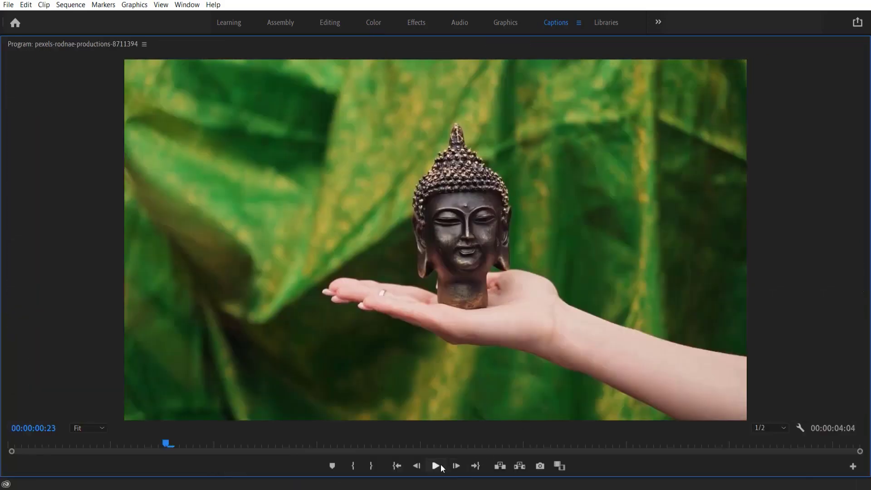
left_click(436, 465)
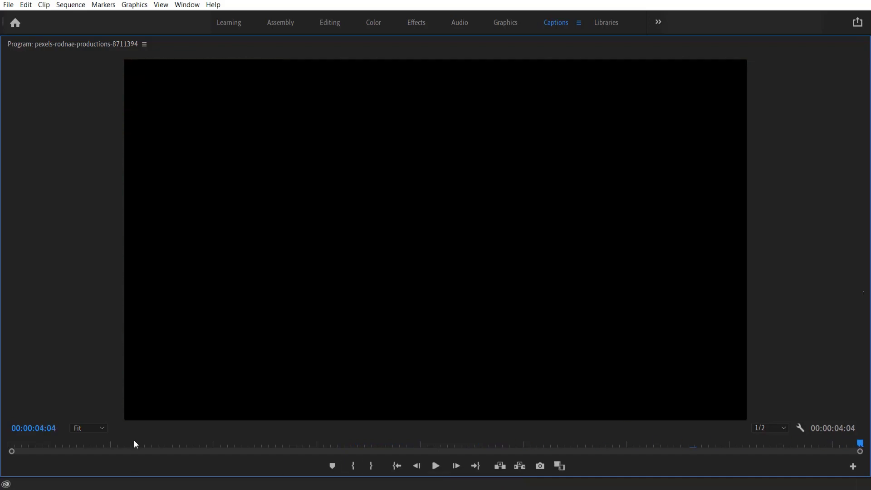
left_click(134, 441)
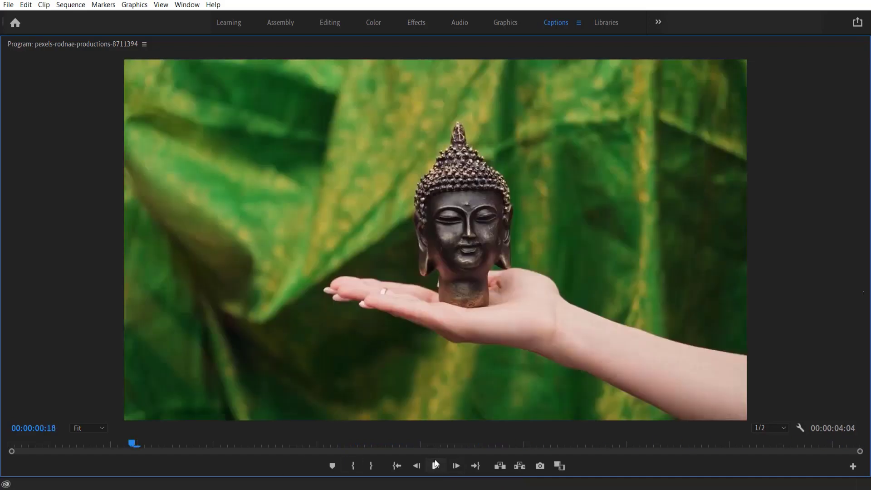